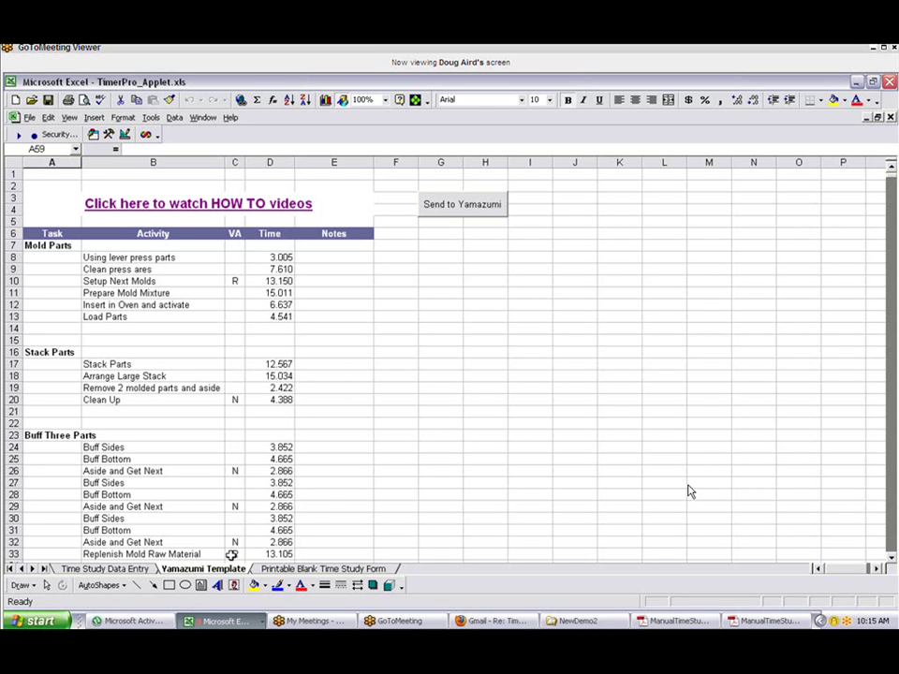
Show the blank Manual Time Study Form from the Printable Blank Time Study Form sheet
left_click(306, 574)
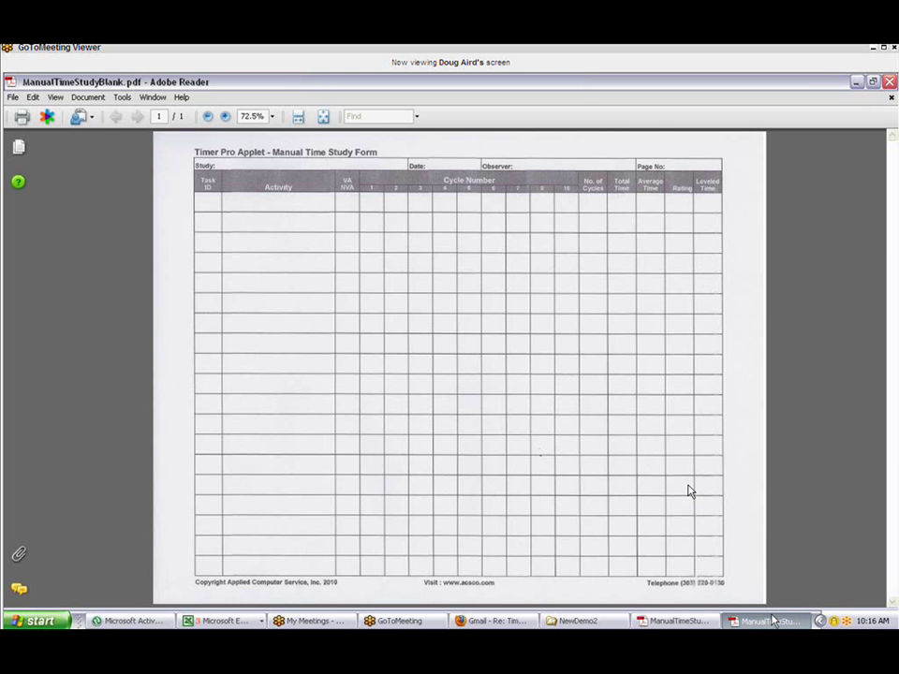
Display ManualTimeStudy.pdf, the handwritten Mold Parts and Stack time study form
left_click(687, 622)
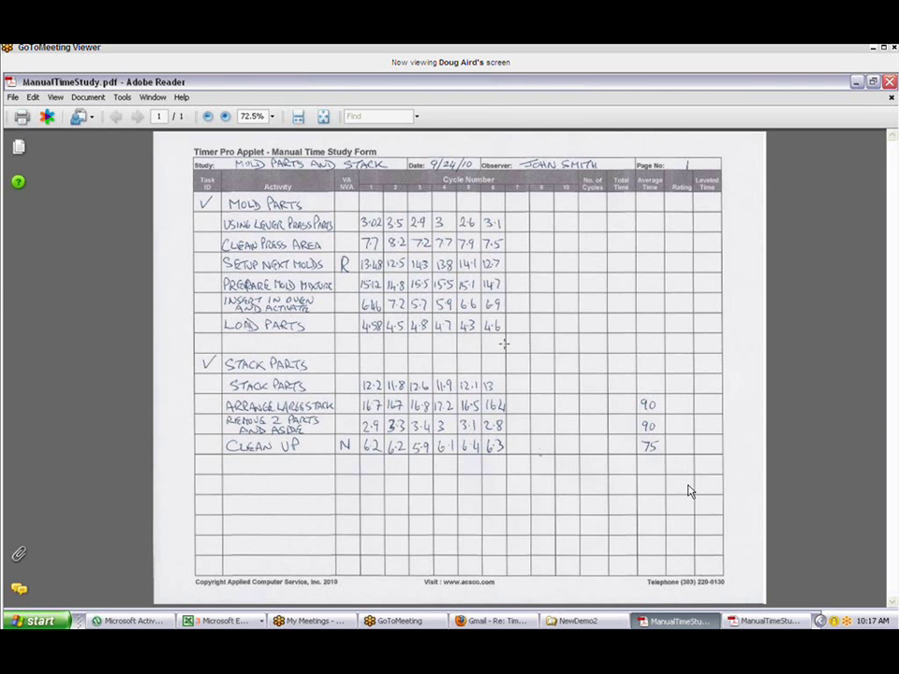
In Excel, review the Mold Parts readings and the Average Time, rating and Time formulas in row 14
key("alt+Tab")
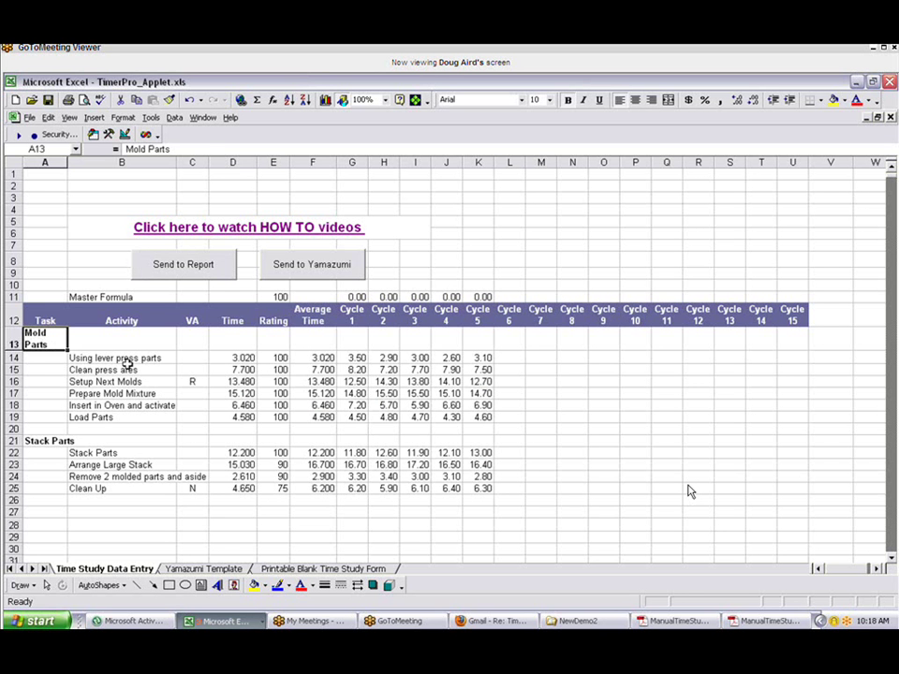
left_click_drag(120, 358, 114, 406)
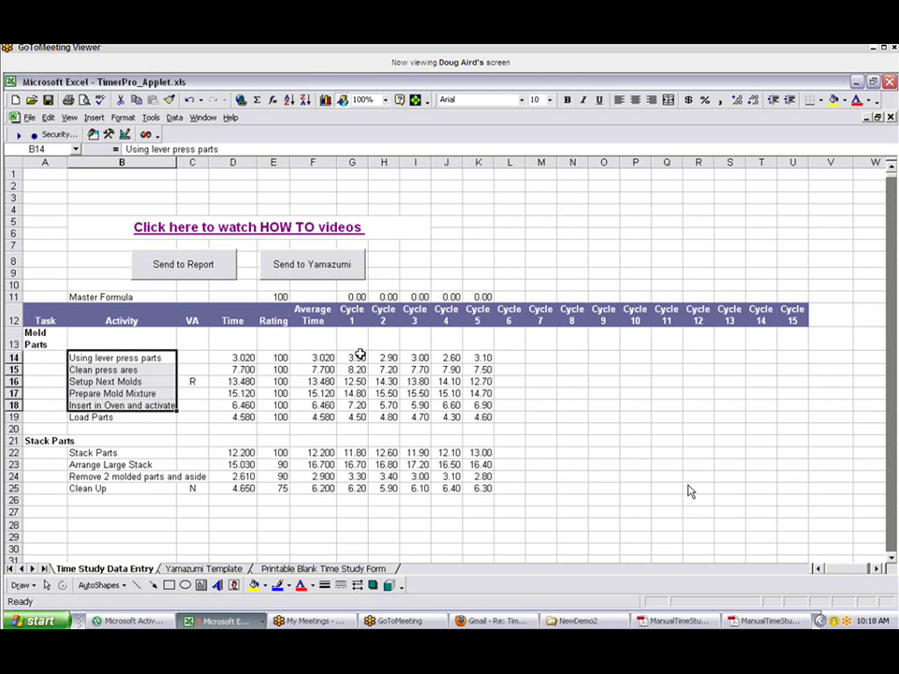
left_click_drag(360, 356, 481, 416)
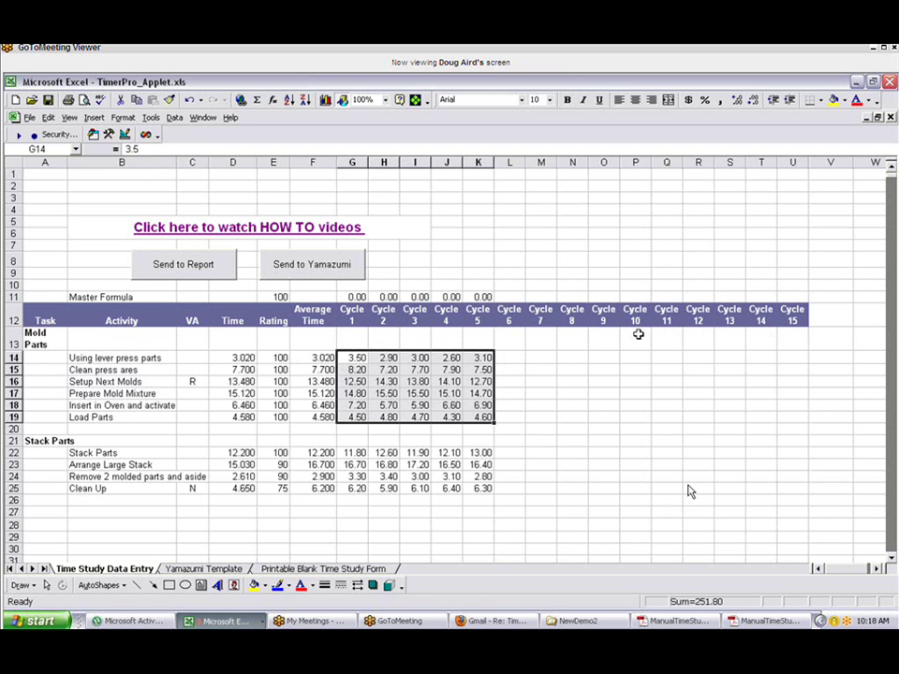
left_click(321, 358)
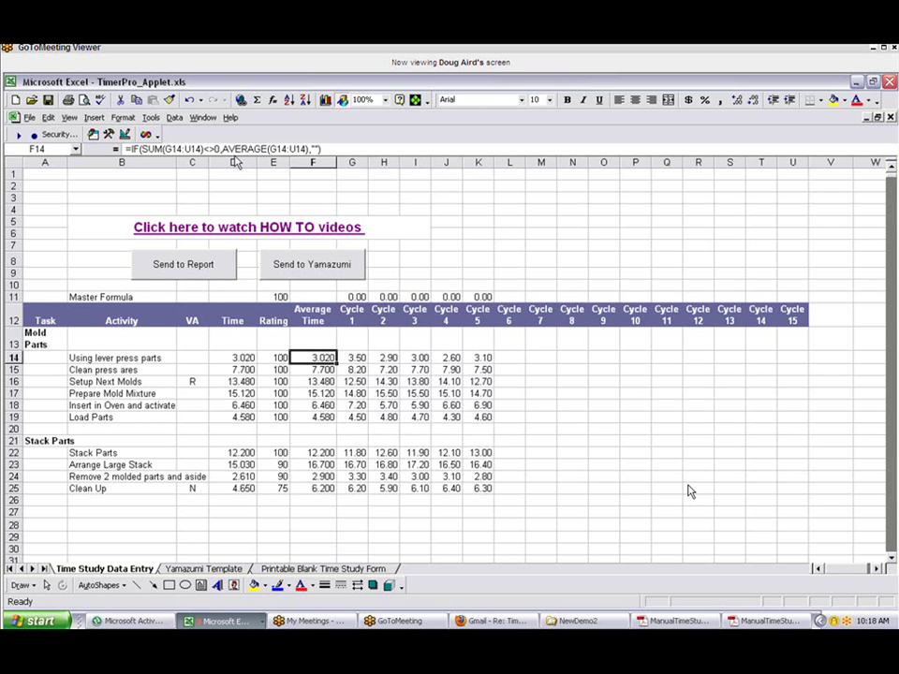
left_click(279, 361)
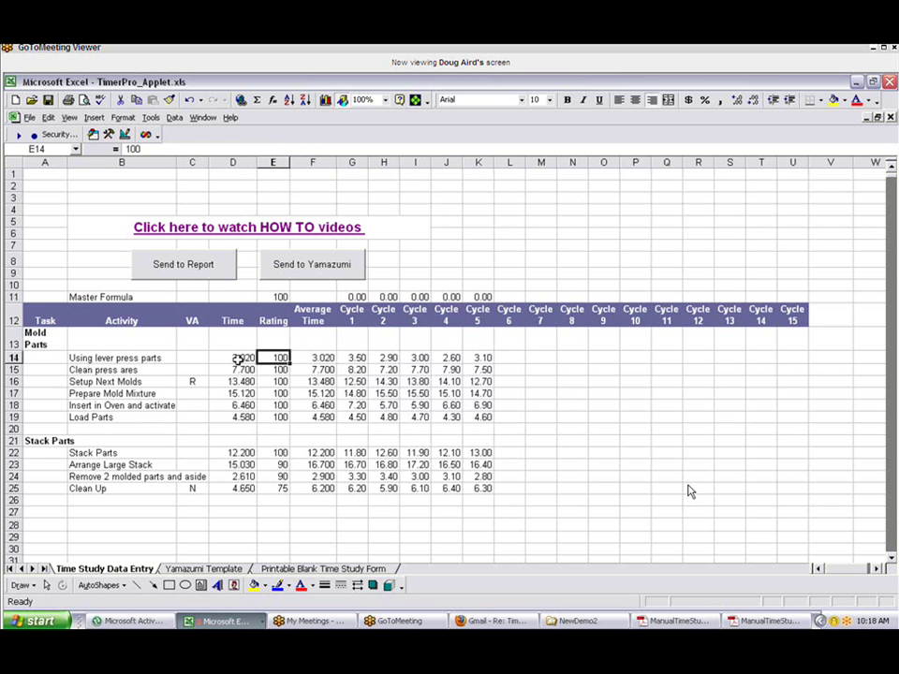
left_click(242, 361)
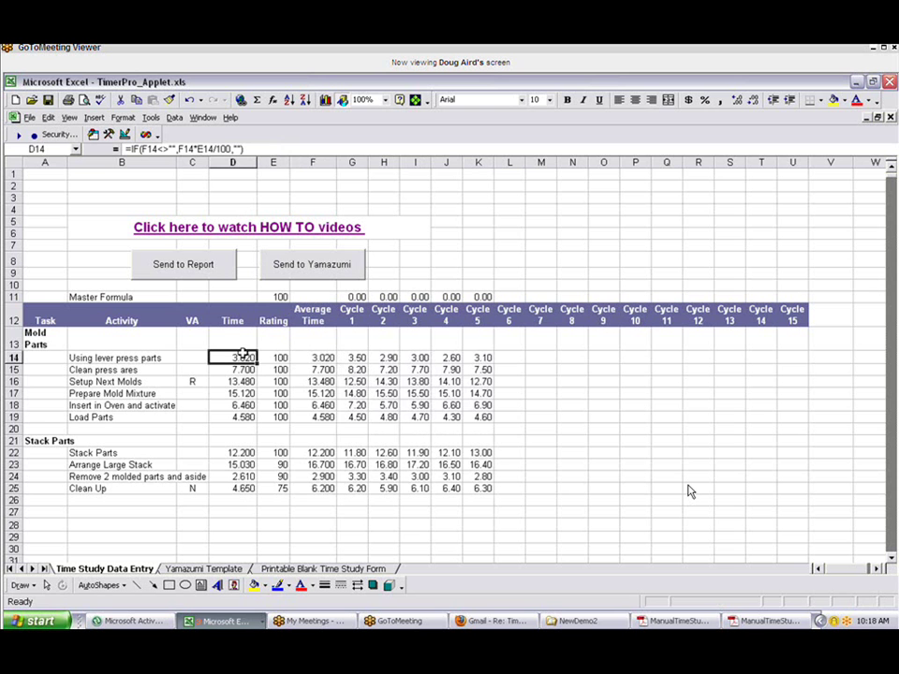
Enter a rating of 90 for Arrange Large Stack in E23 and check the Stack Parts ratings 90, 90, 75
left_click(312, 464)
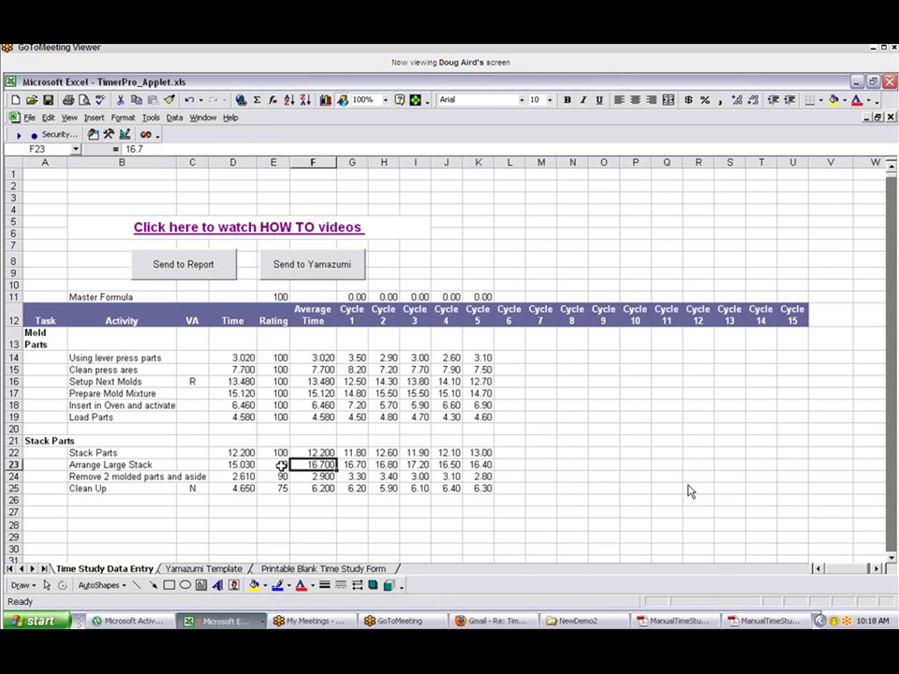
left_click(274, 465)
type("90")
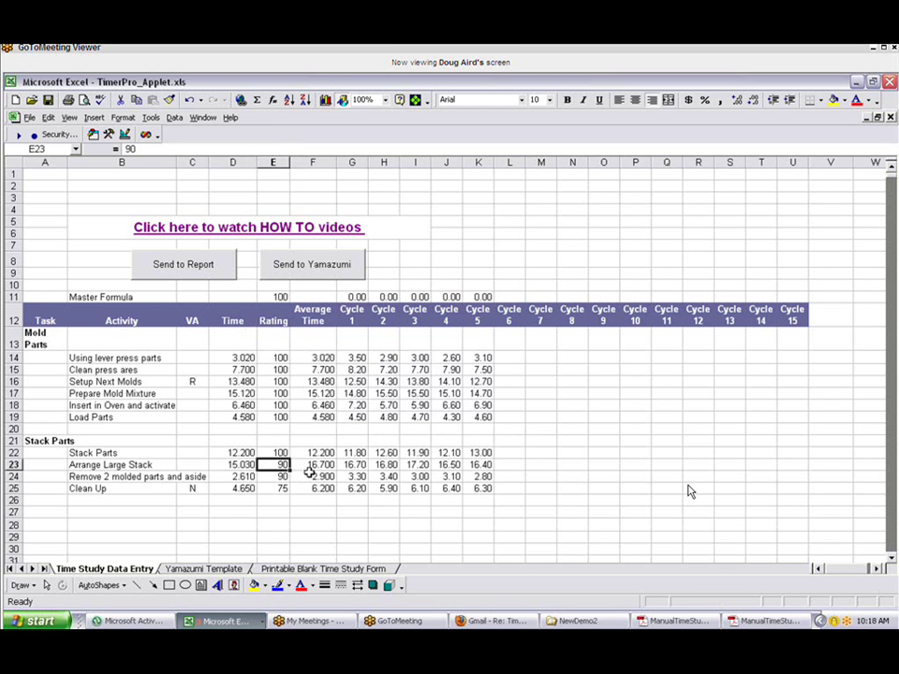
key("Return")
left_click(222, 465)
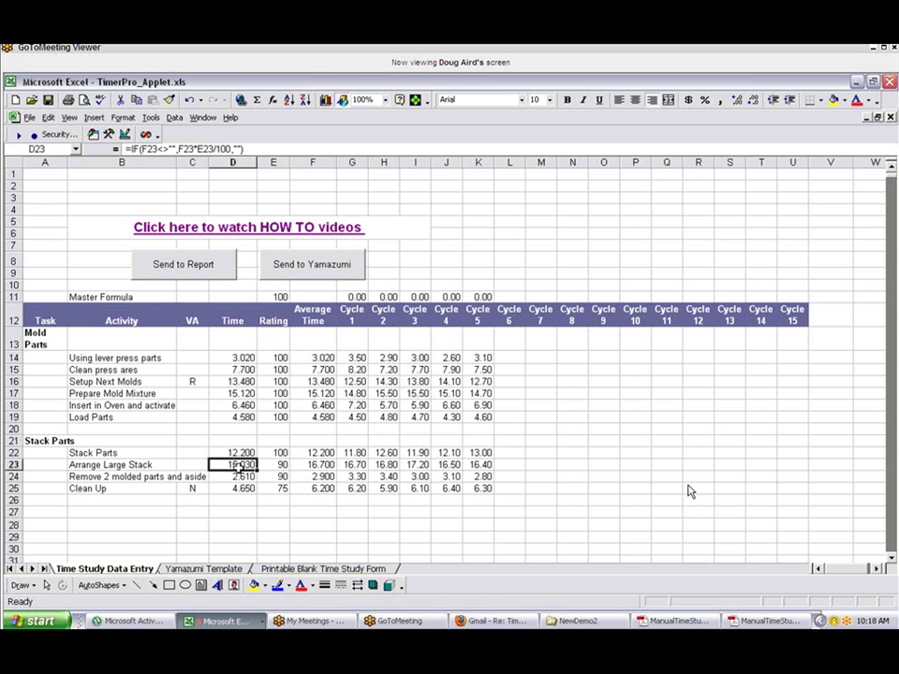
left_click_drag(281, 466, 281, 488)
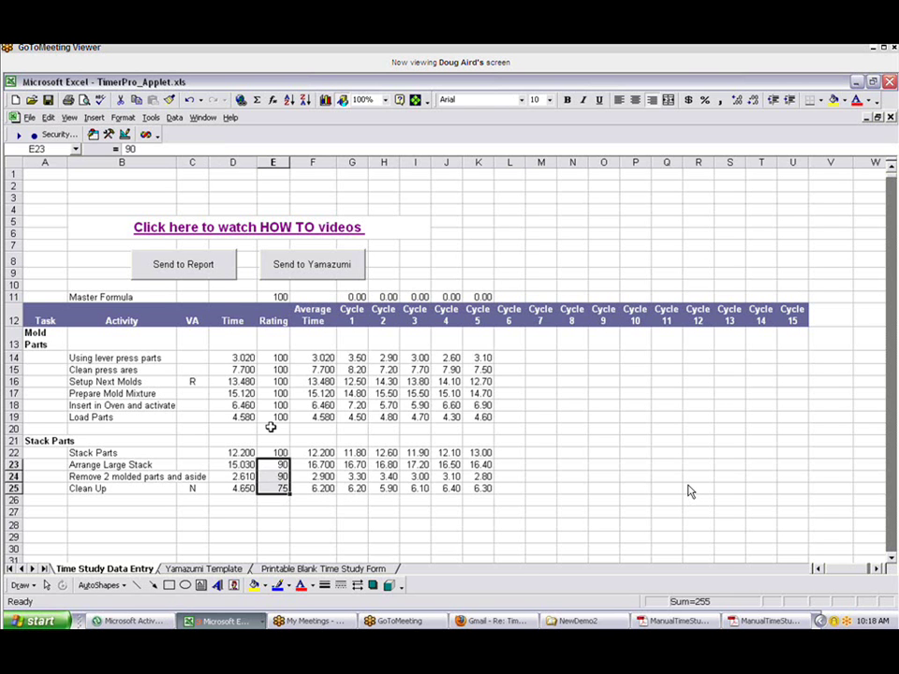
left_click(193, 381)
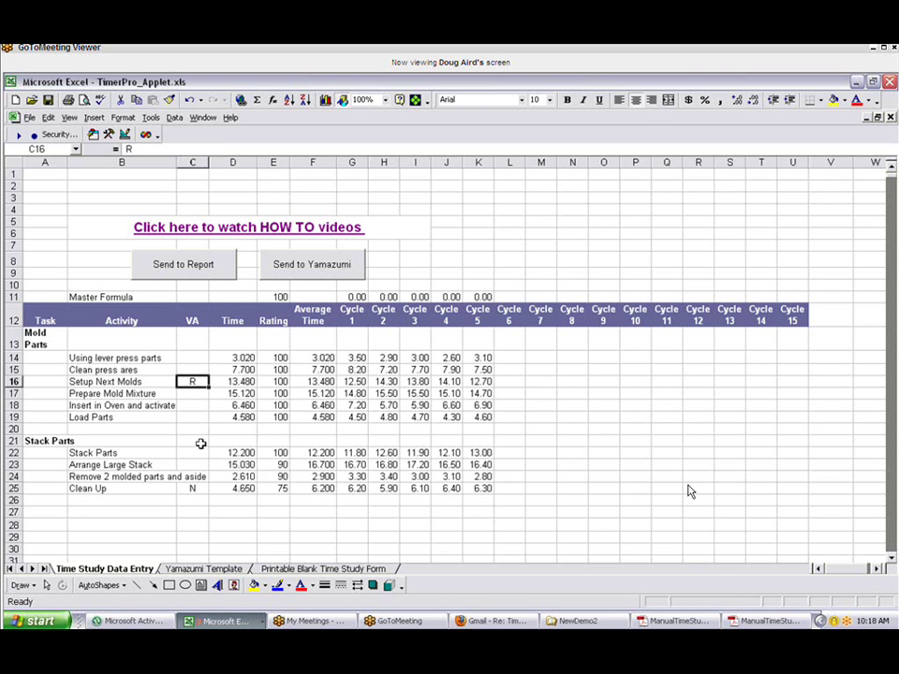
left_click(192, 488)
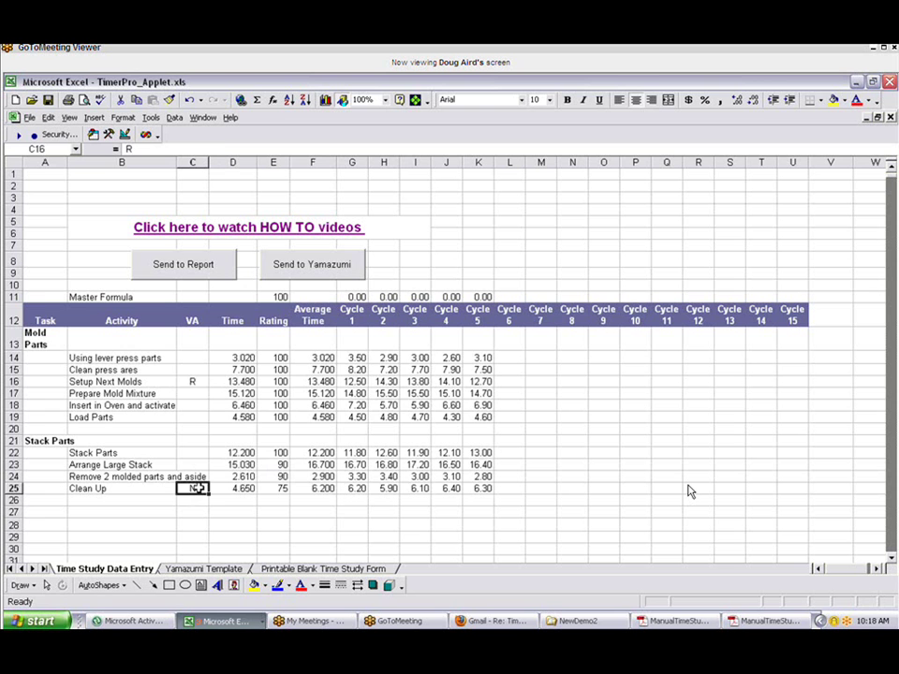
left_click(192, 382)
mouse_move(197, 396)
left_mouse_down()
mouse_move(197, 424)
mouse_move(192, 407)
left_mouse_up()
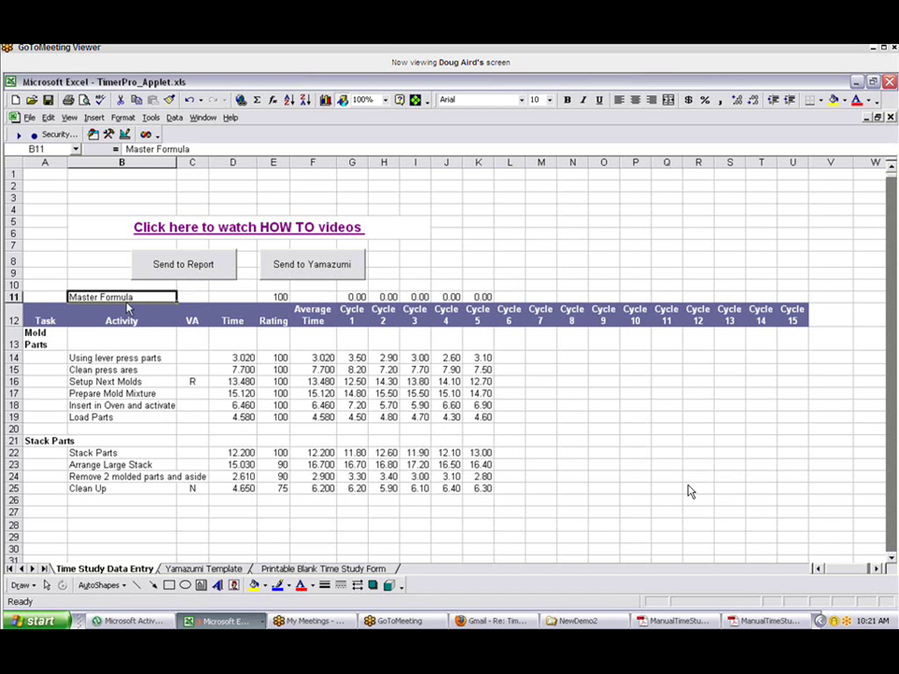
left_click_drag(167, 297, 574, 310)
left_click_drag(463, 297, 480, 297)
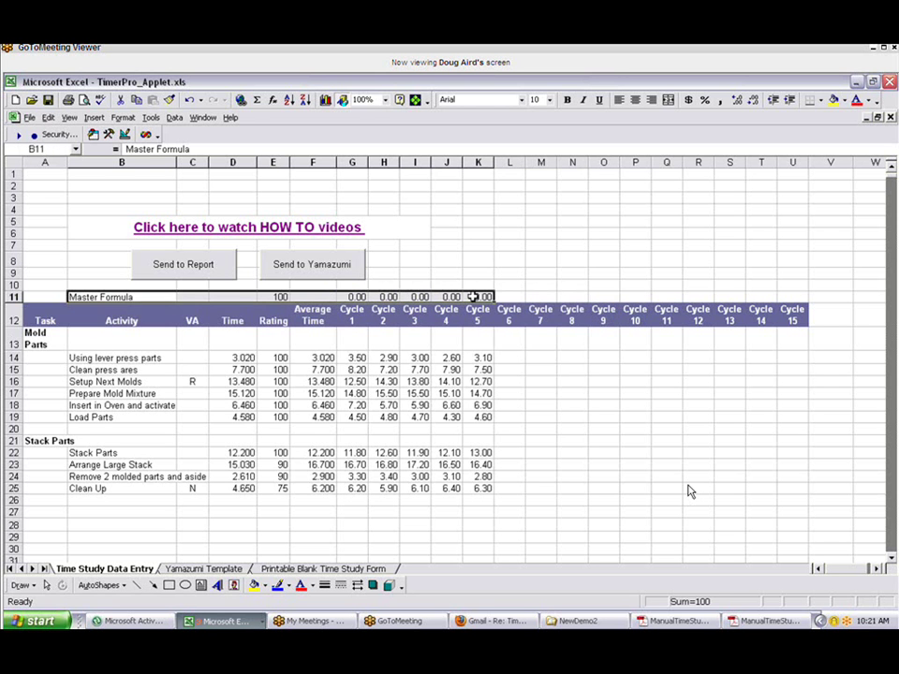
right_click(476, 298)
left_click(518, 328)
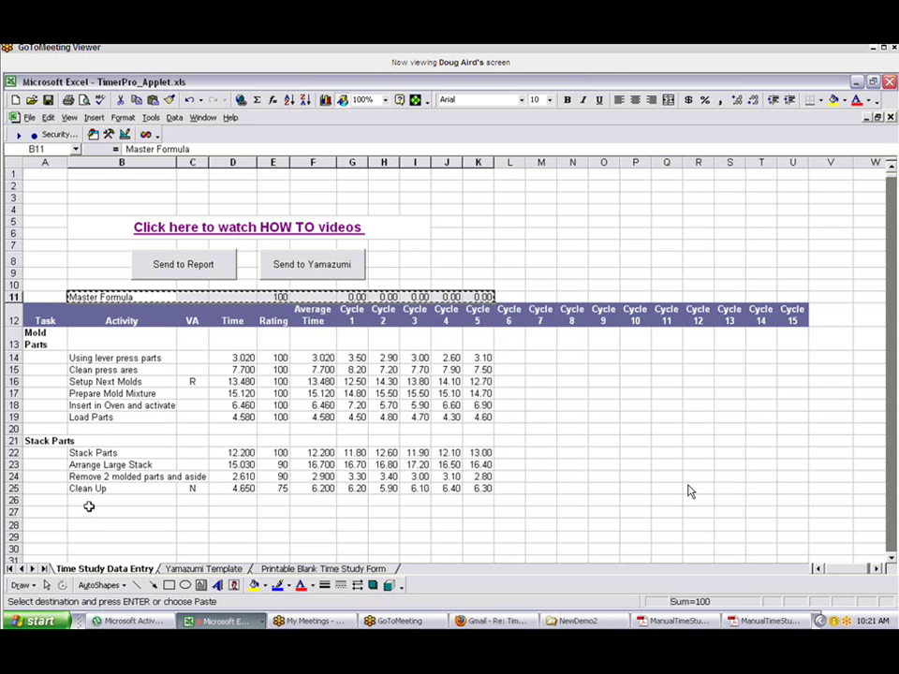
left_click_drag(88, 506, 89, 544)
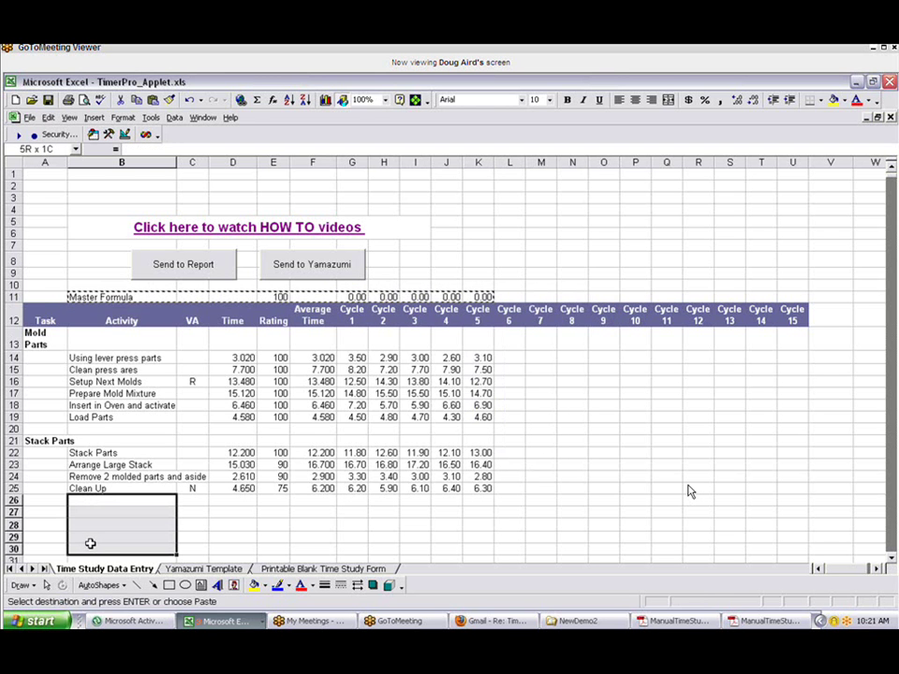
left_click(210, 300)
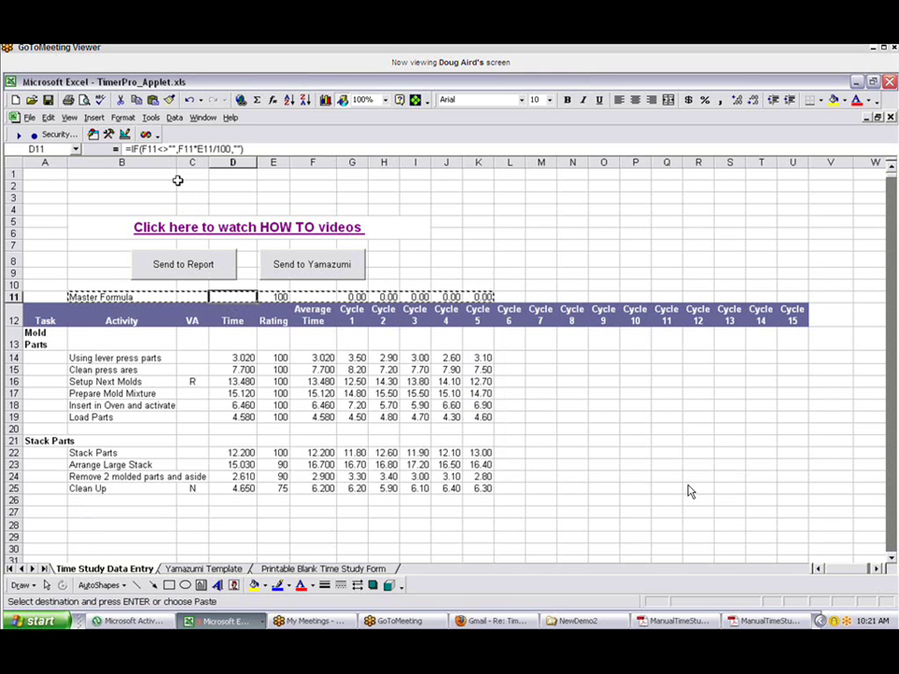
left_click(283, 298)
left_click(298, 299)
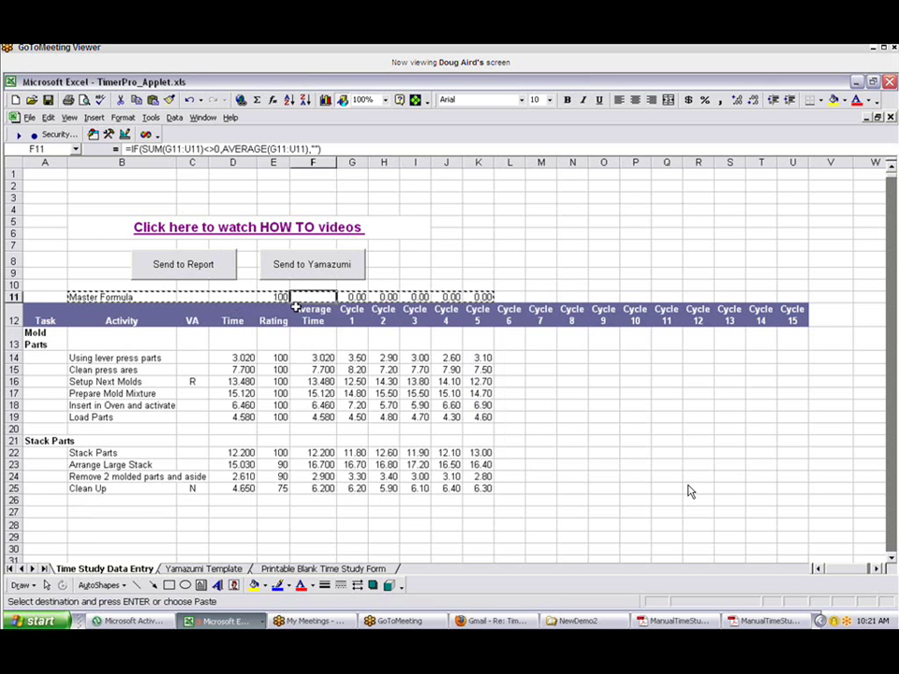
left_click_drag(34, 332, 591, 501)
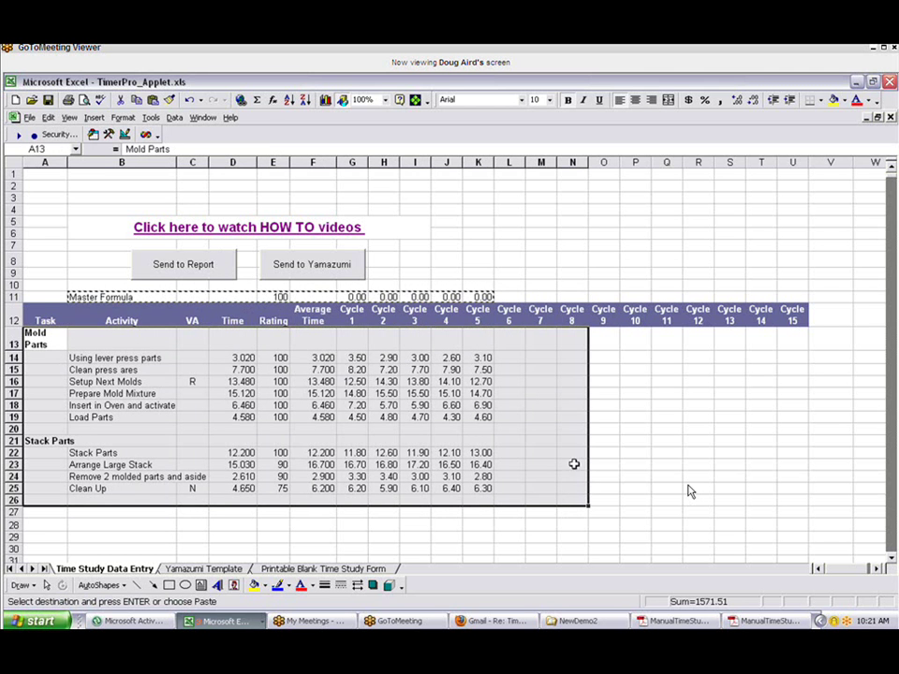
left_click_drag(155, 295, 475, 296)
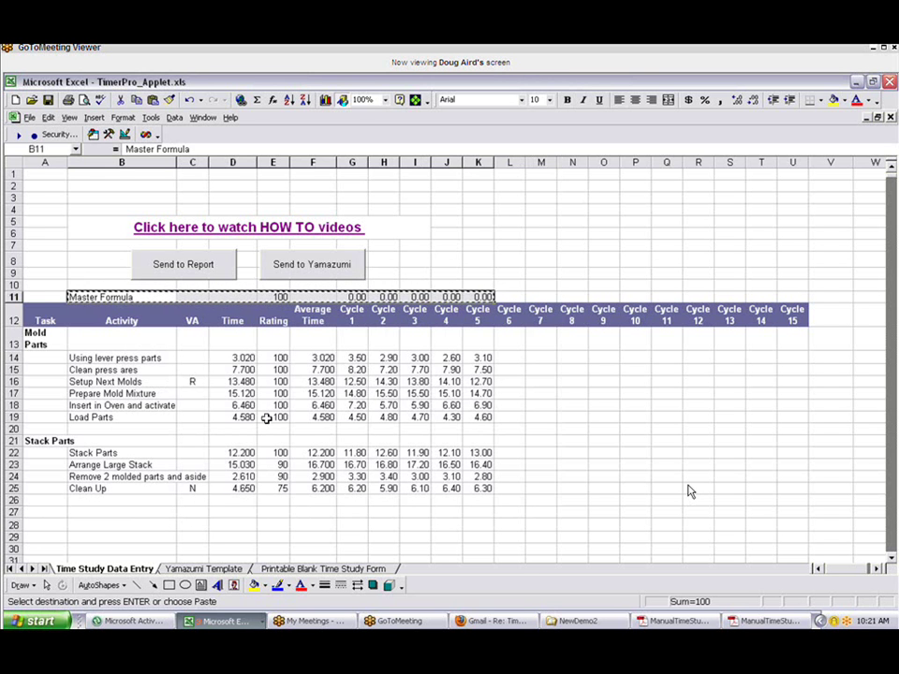
key("Escape")
left_click(478, 488)
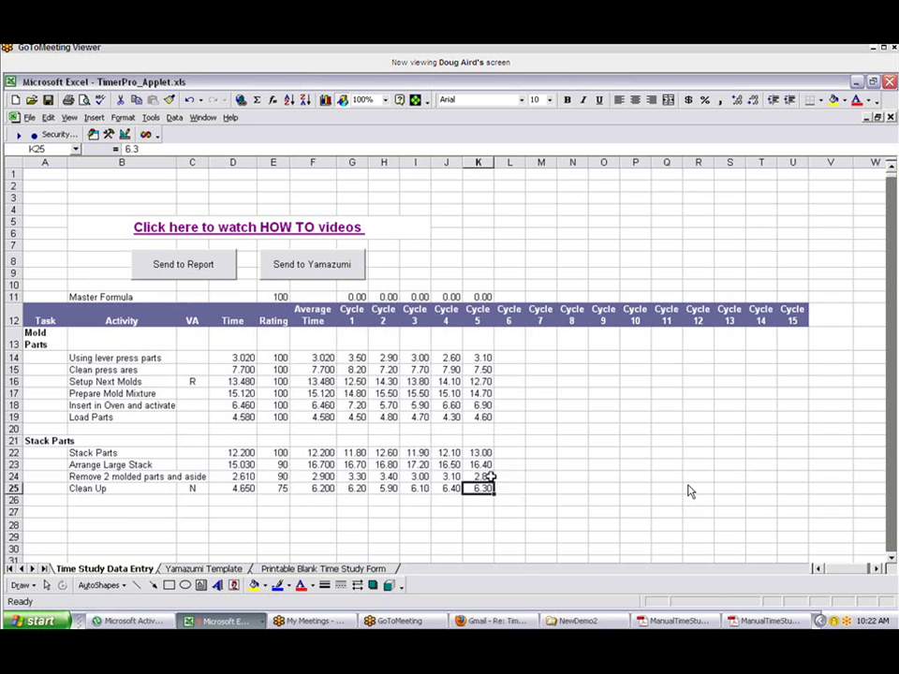
Generate a Time Study Summary (Design) report from the ManualTime_Raw study
left_click(182, 268)
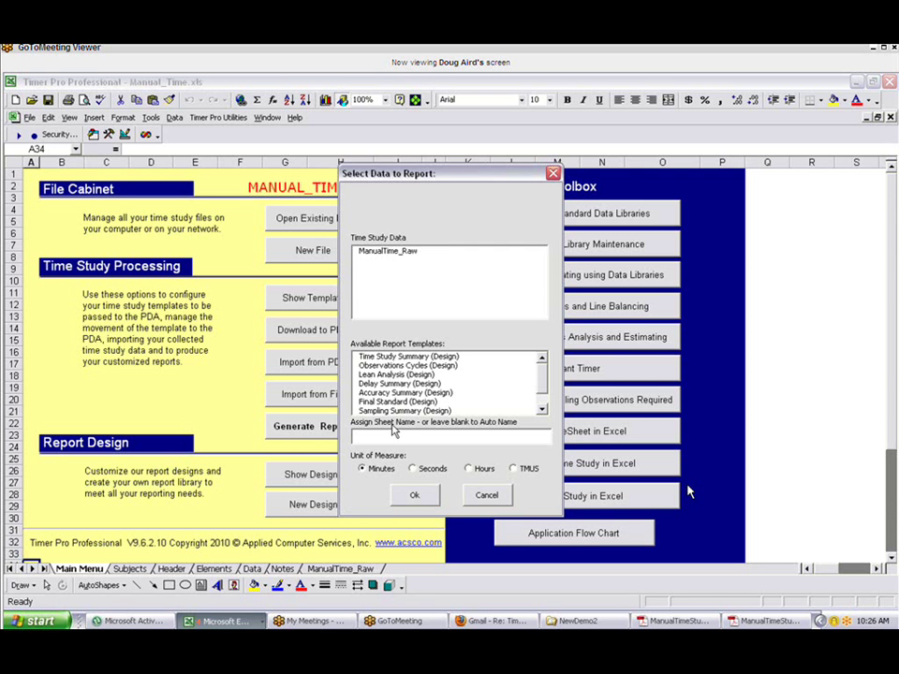
left_click(382, 257)
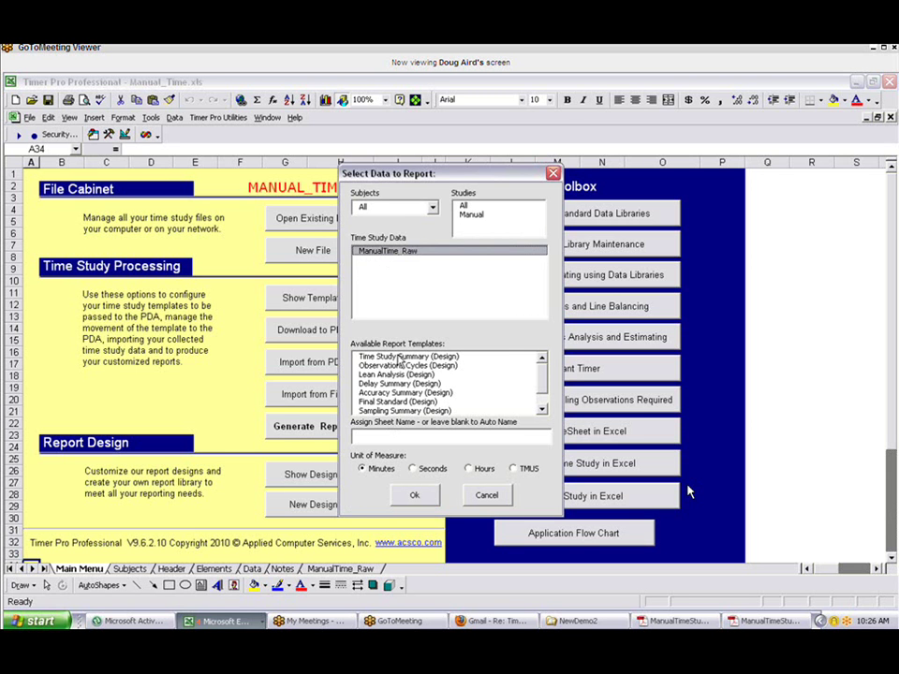
left_click(399, 359)
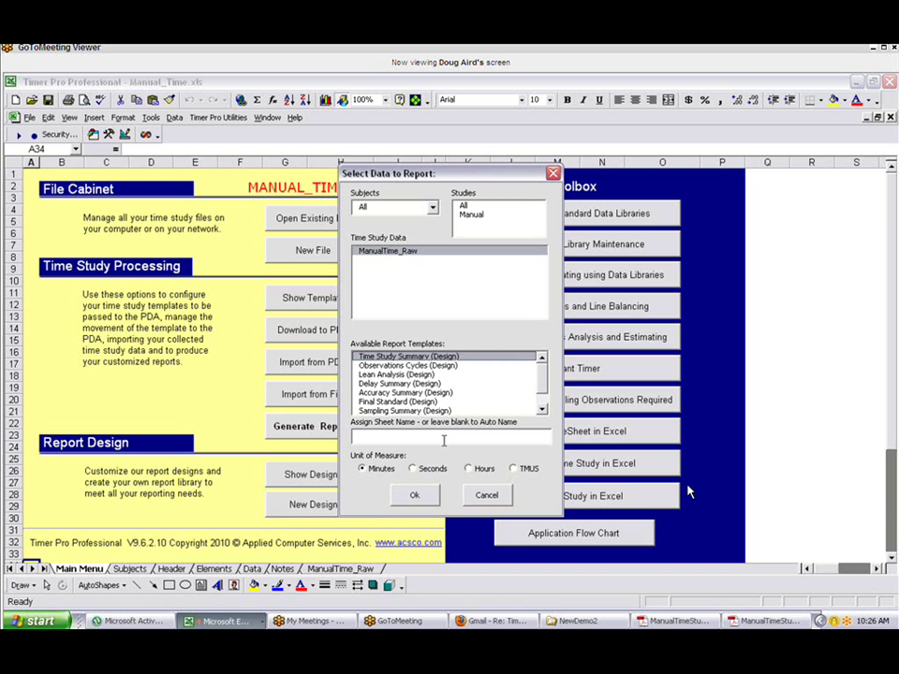
left_click(410, 496)
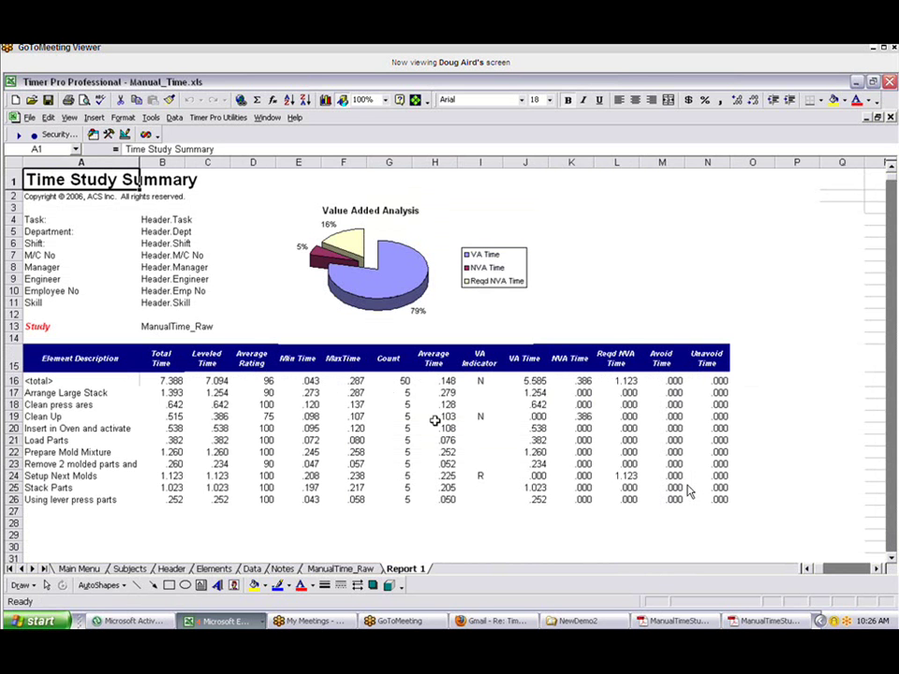
Generate a Lean Operation Summary report from ManualTime_Raw using the Lean Analysis (Design) template
left_click(92, 572)
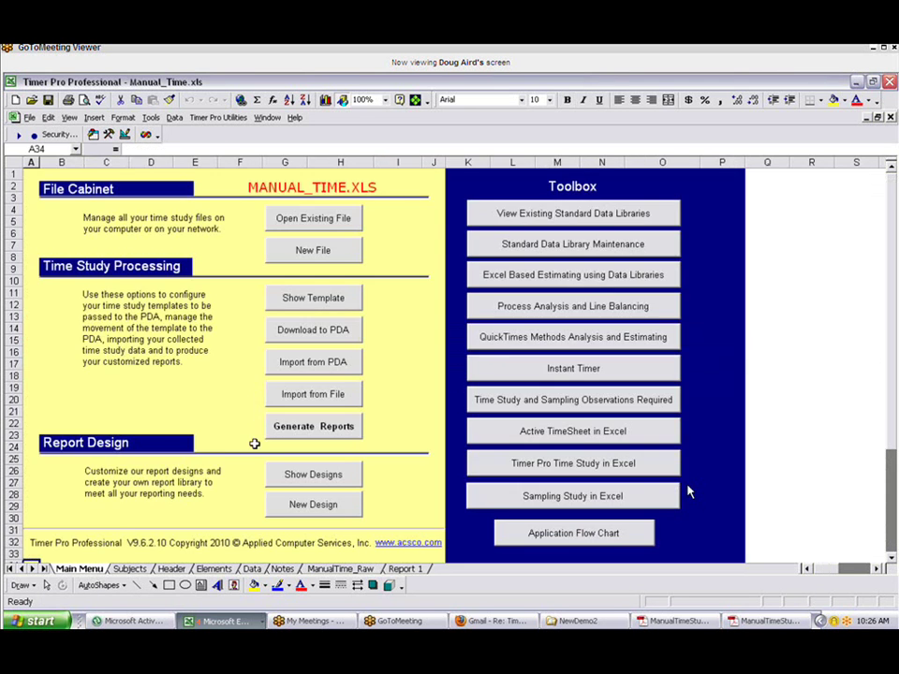
left_click(296, 429)
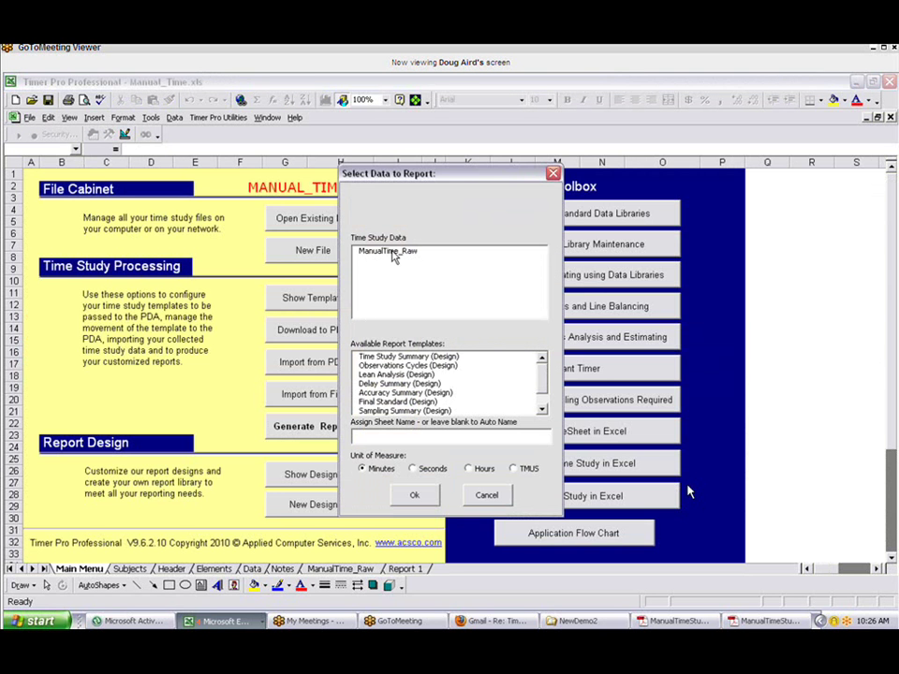
left_click(367, 252)
left_click(392, 375)
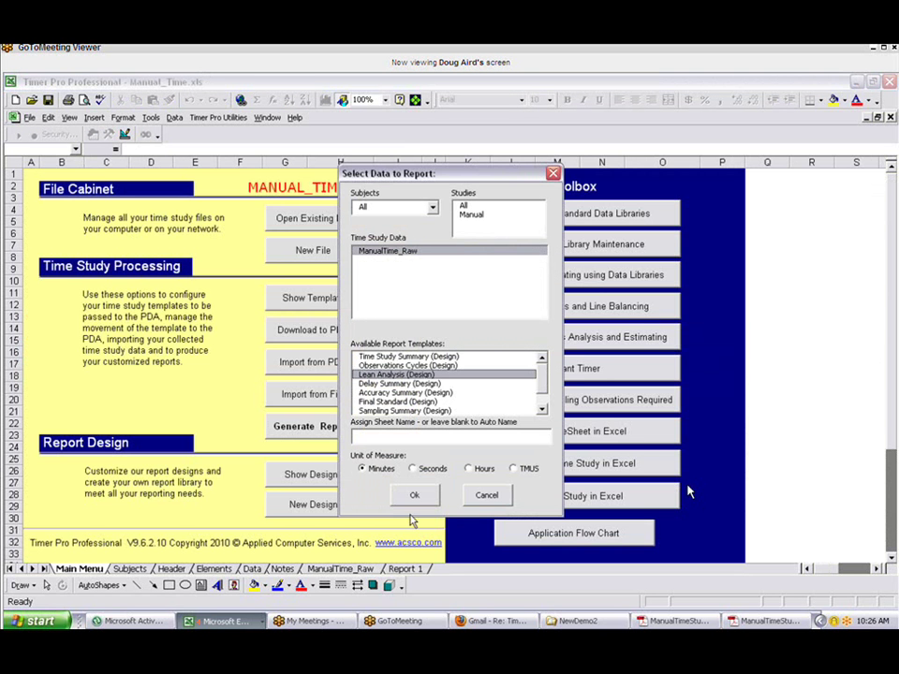
left_click(412, 497)
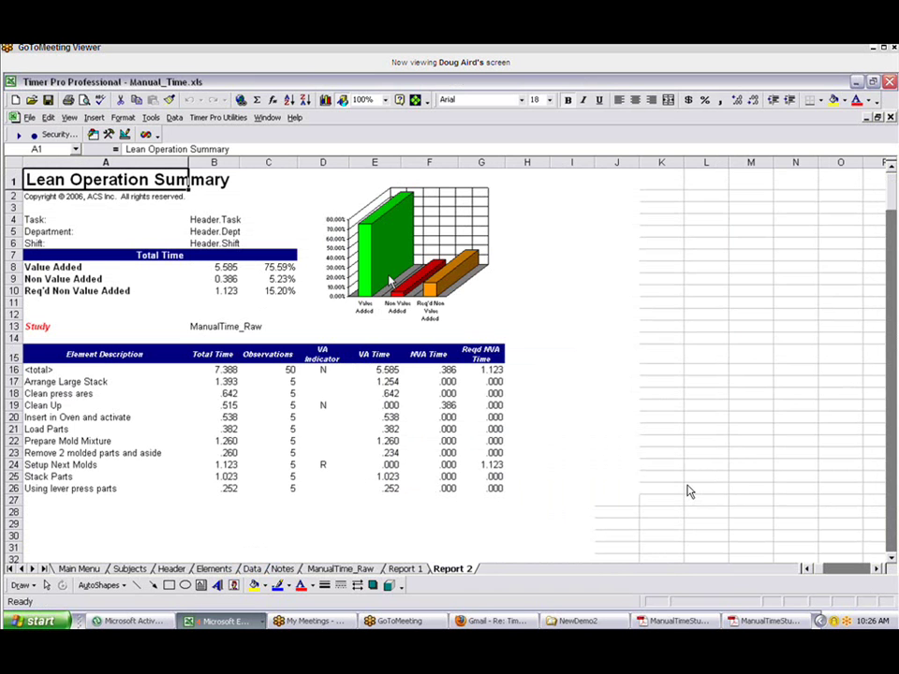
Generate a Time Study Final Standard report from ManualTime_Raw using the Final Standard (Design) template
left_click(97, 573)
left_click(296, 429)
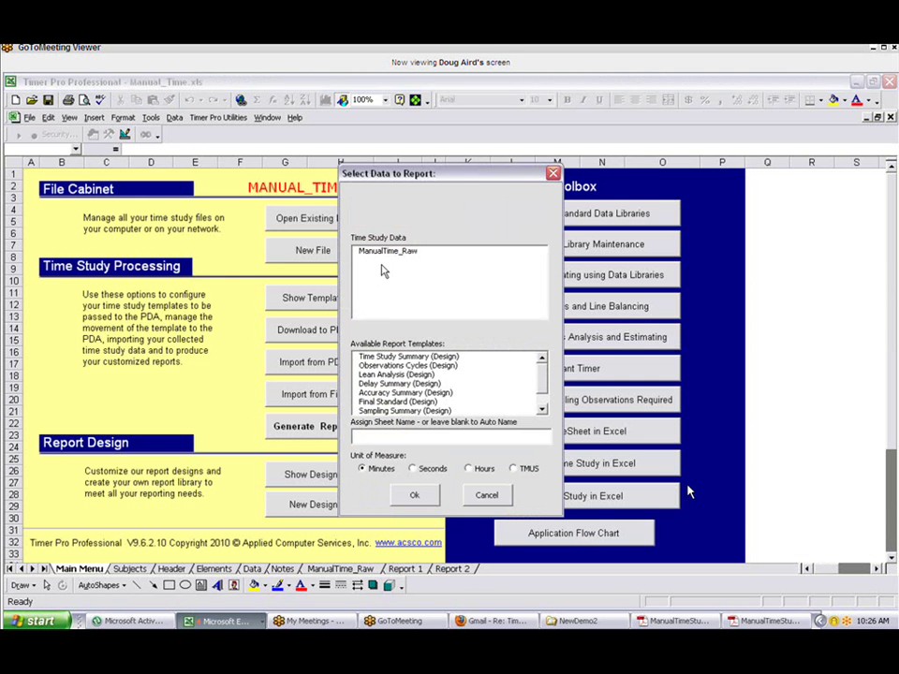
left_click(385, 253)
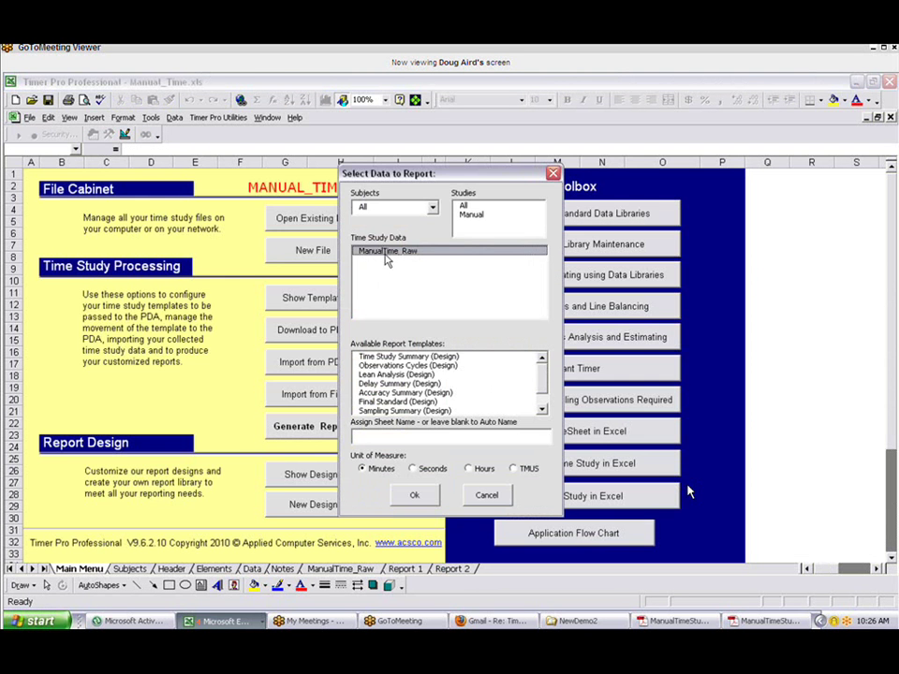
left_click(393, 405)
left_click(415, 496)
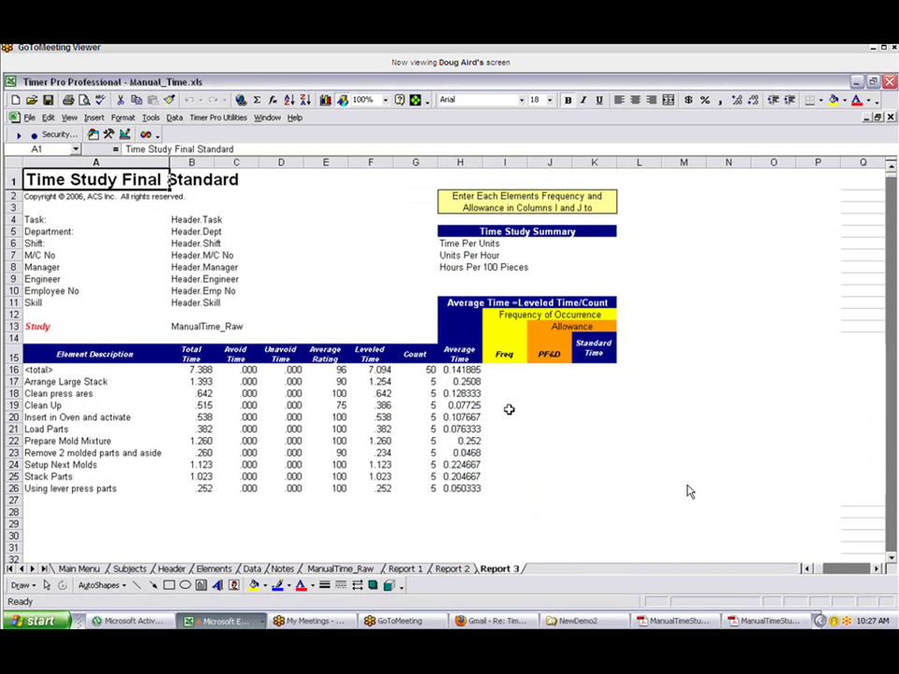
On Report 3, give Clean Up frequency 0.1 and allowance 15, verifying the K6 time-per-unit formula
left_click(508, 408)
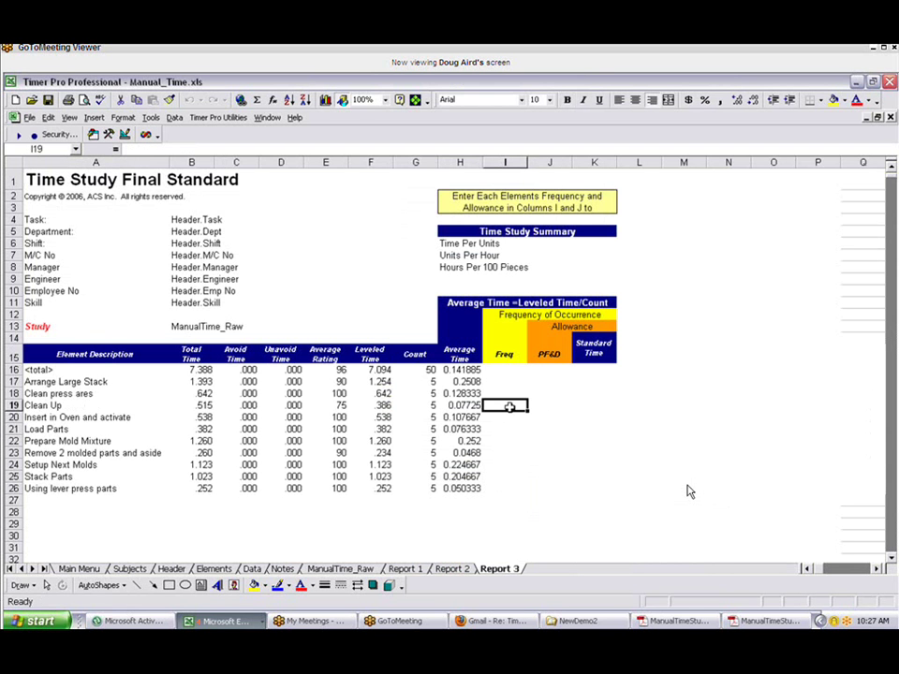
type("0.1")
key("Return")
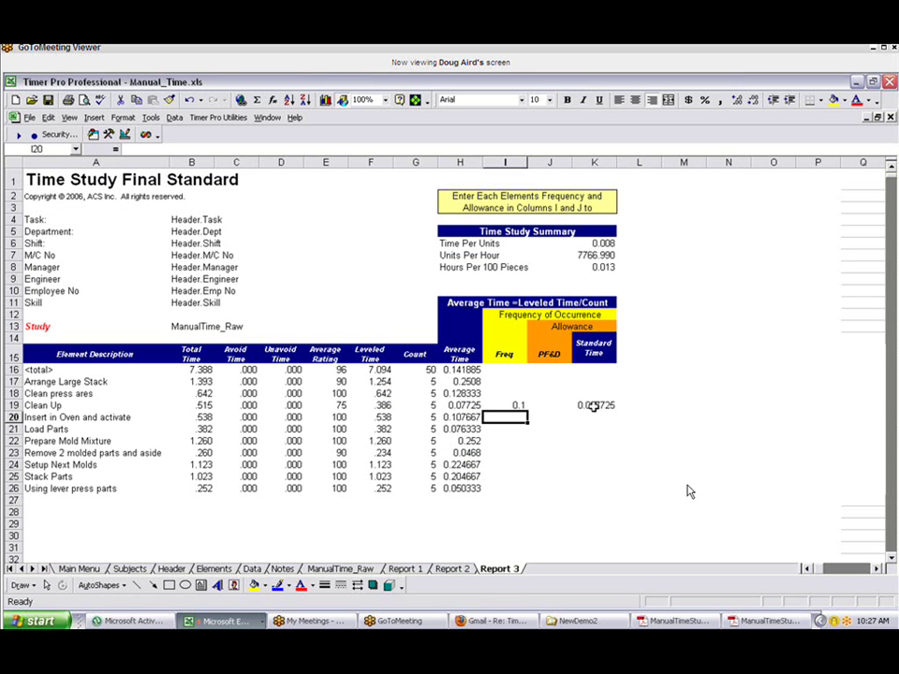
left_click(540, 408)
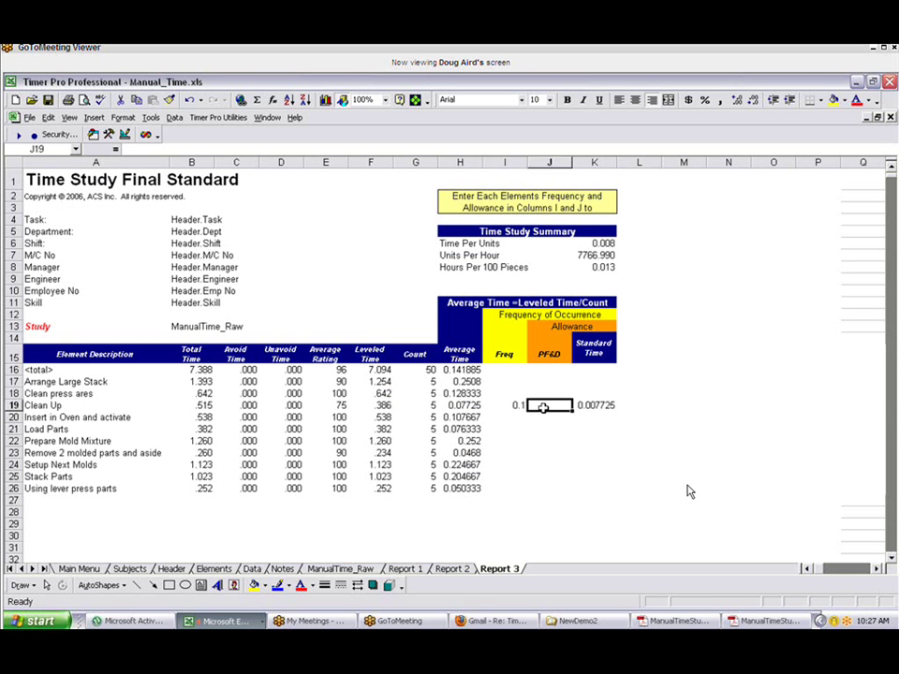
type("15")
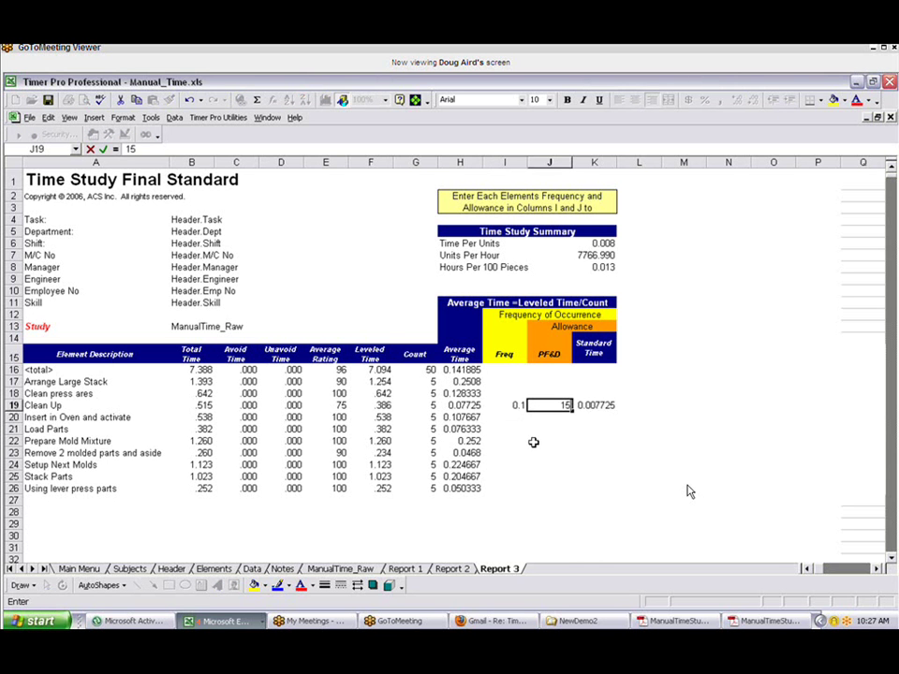
left_click(555, 429)
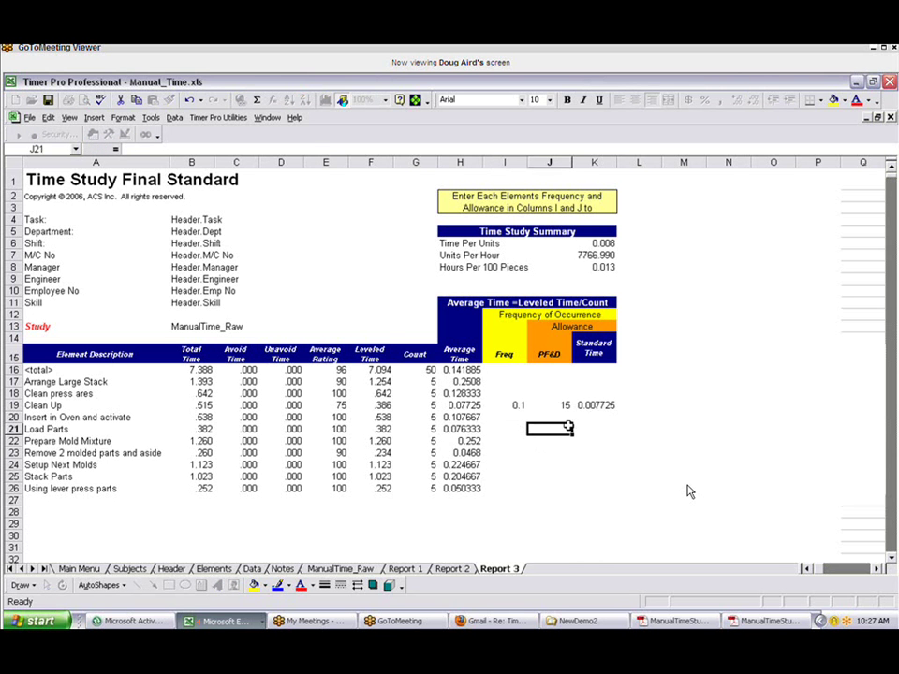
left_click(607, 244)
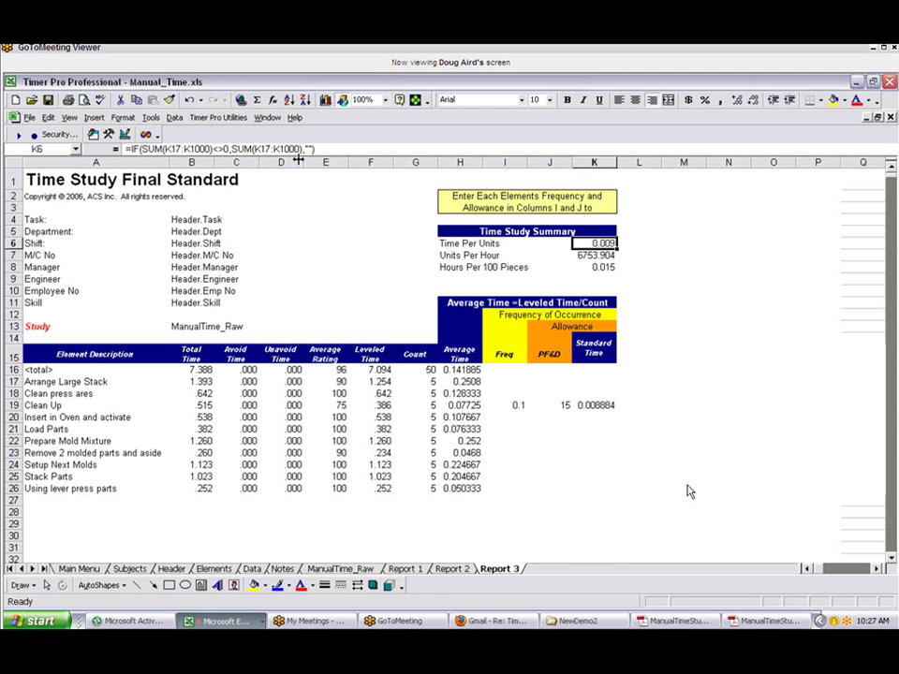
left_click(79, 569)
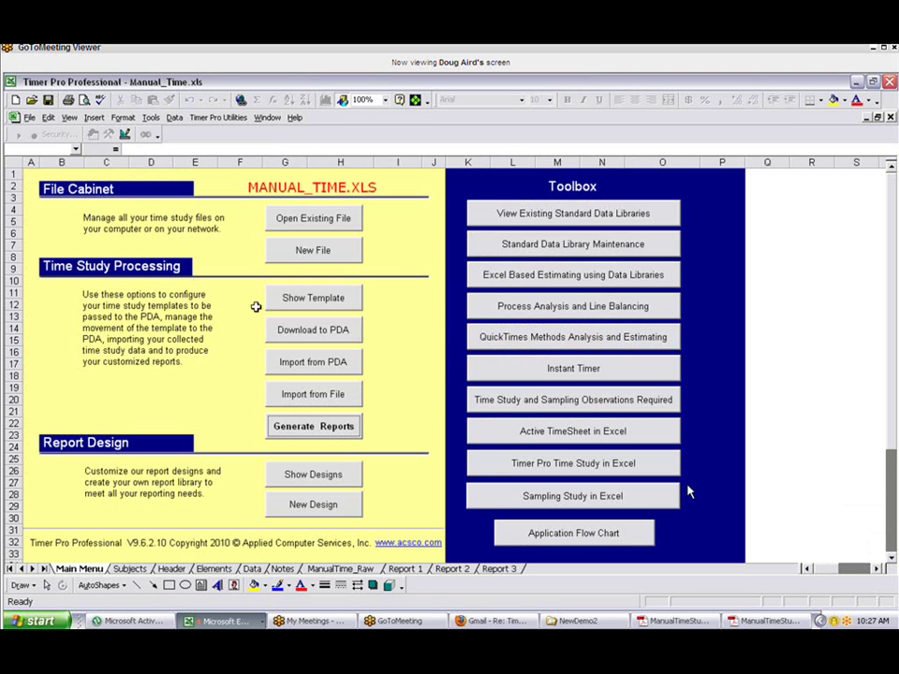
Close the Manual_Time.xls workbook to return to TimerPro_Applet.xls
left_click(29, 117)
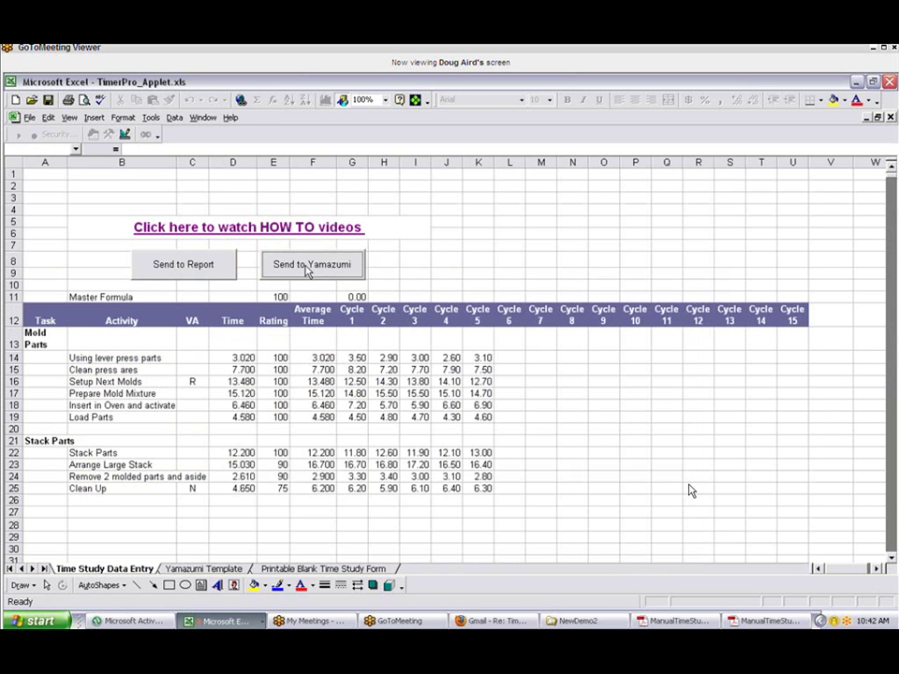
Create a Yamazumi stacked chart of Mold Parts and Stack Parts in Book2, then return to TimerPro_Applet
left_click(309, 267)
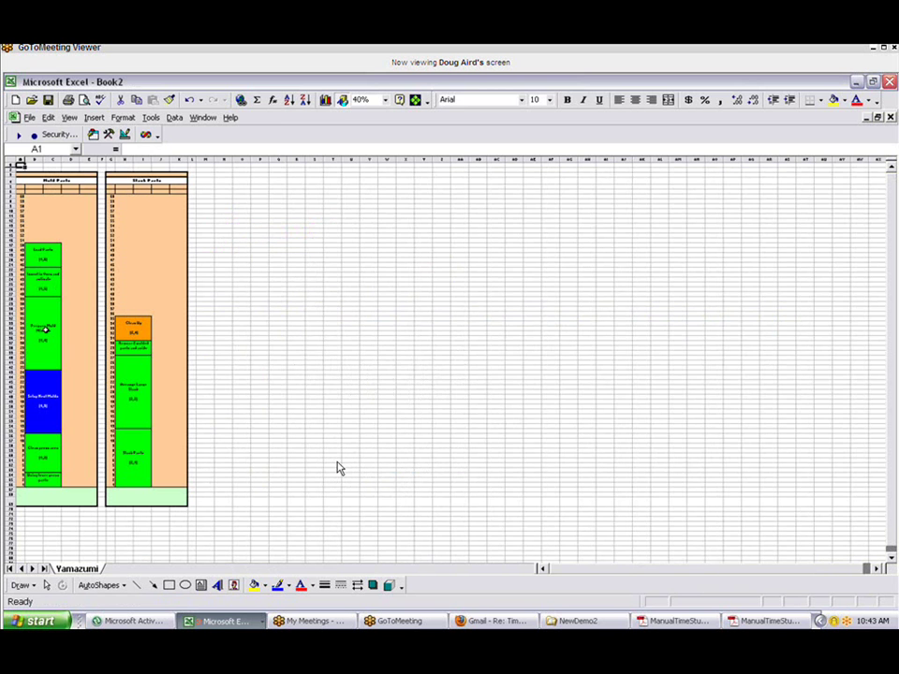
key("ctrl+F6")
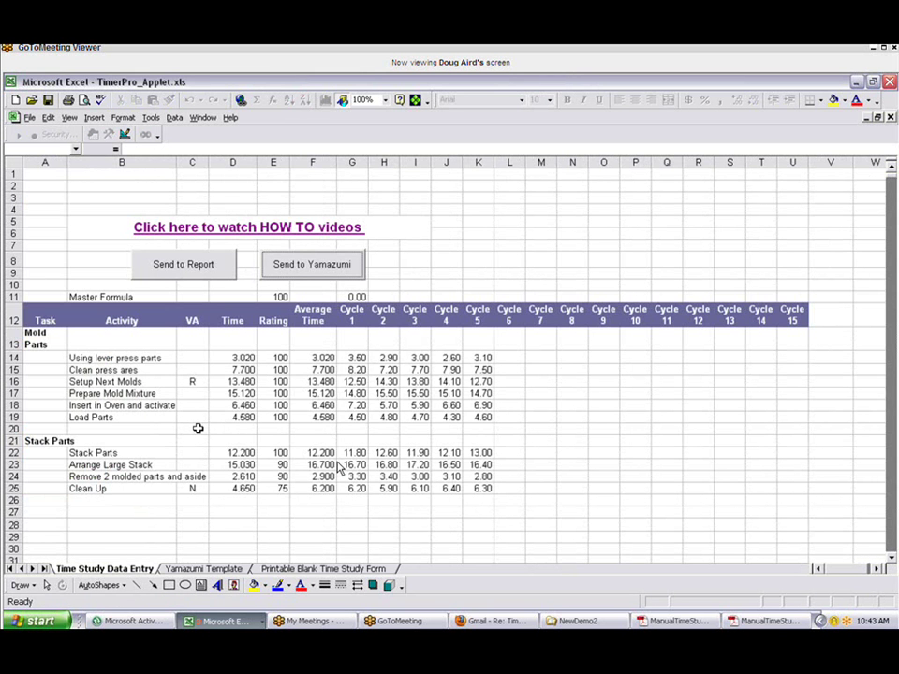